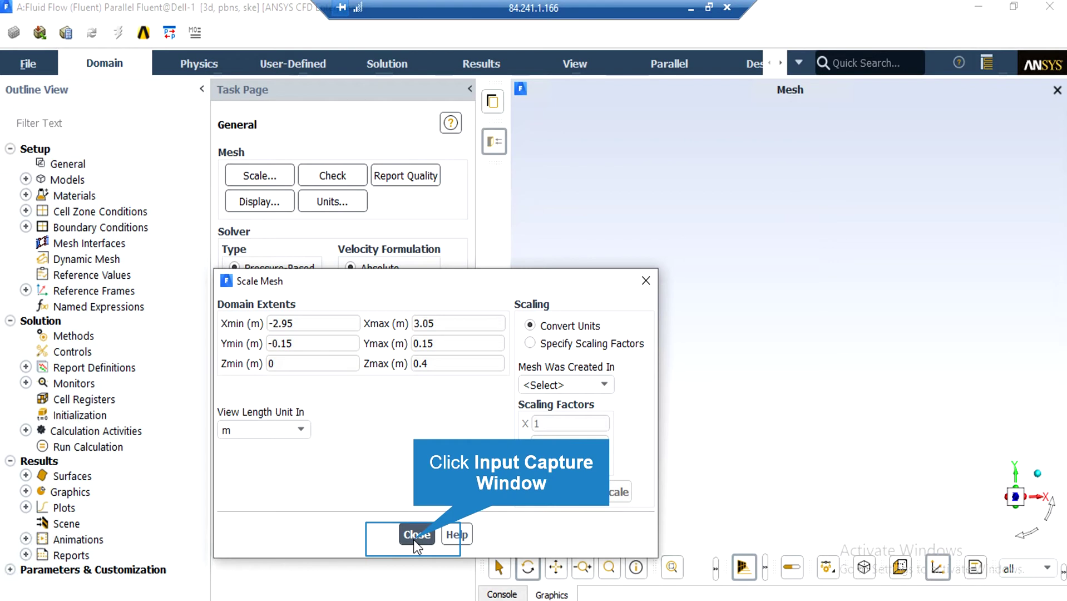
Close the mesh scaling settings, run the mesh check and report the mesh quality.
left_click(414, 535)
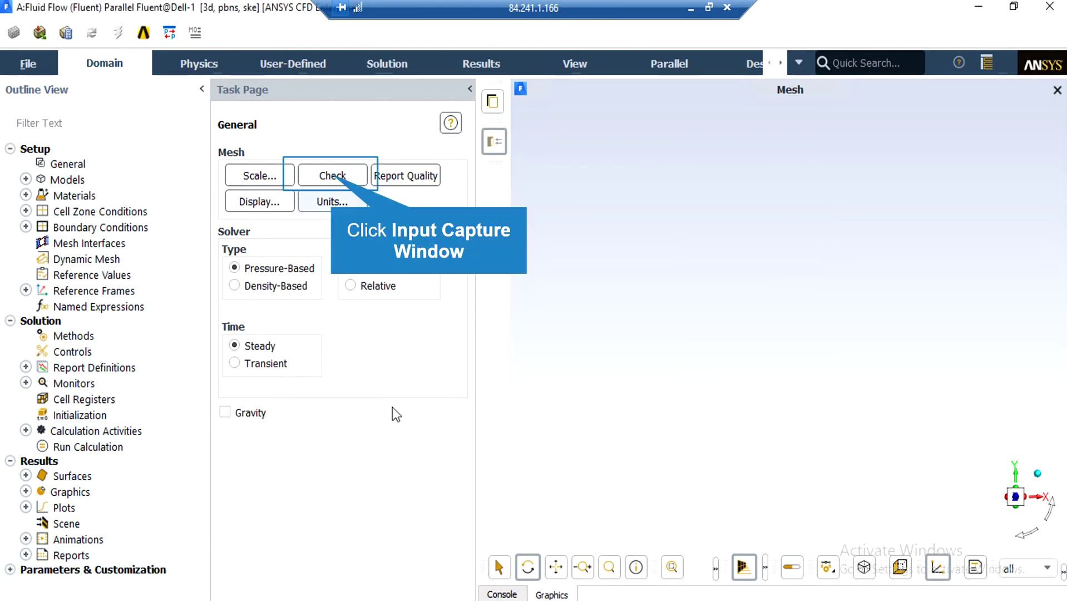
left_click(333, 177)
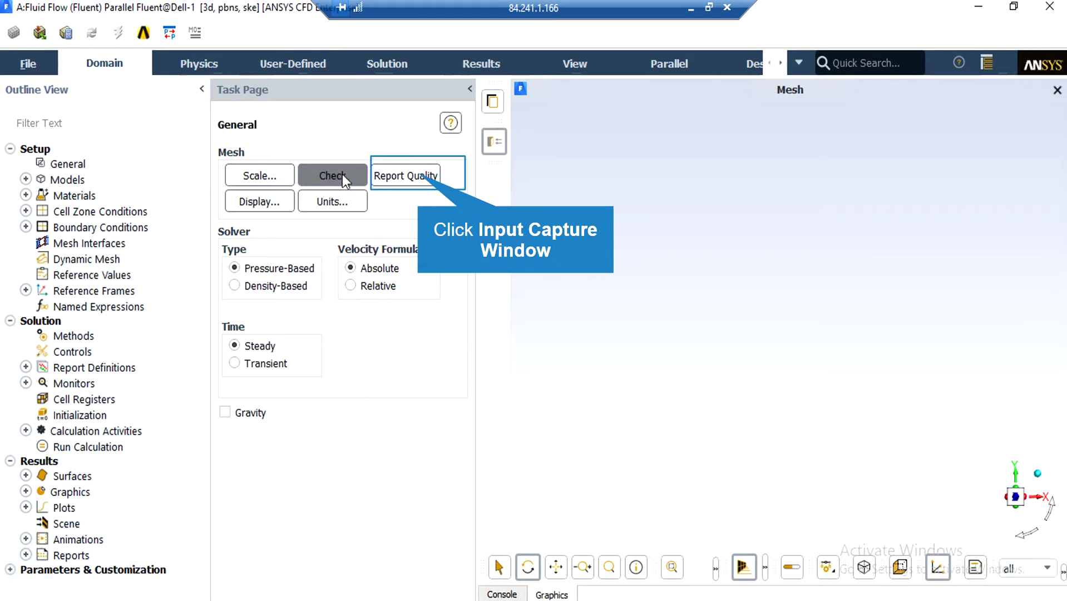
left_click(418, 174)
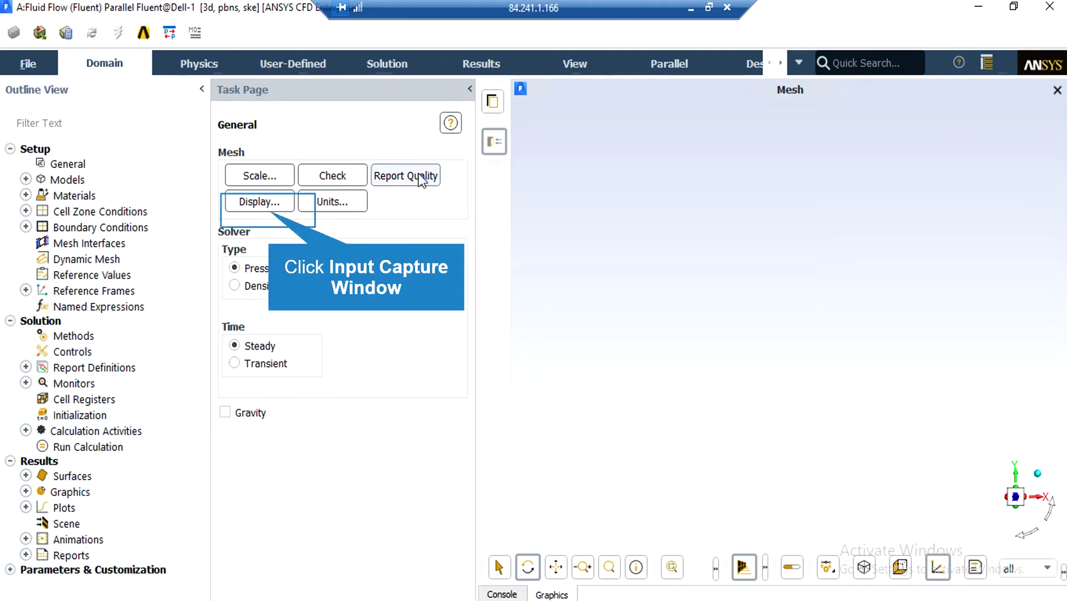
Display the mesh faces on the preselected boundary surfaces.
left_click(268, 211)
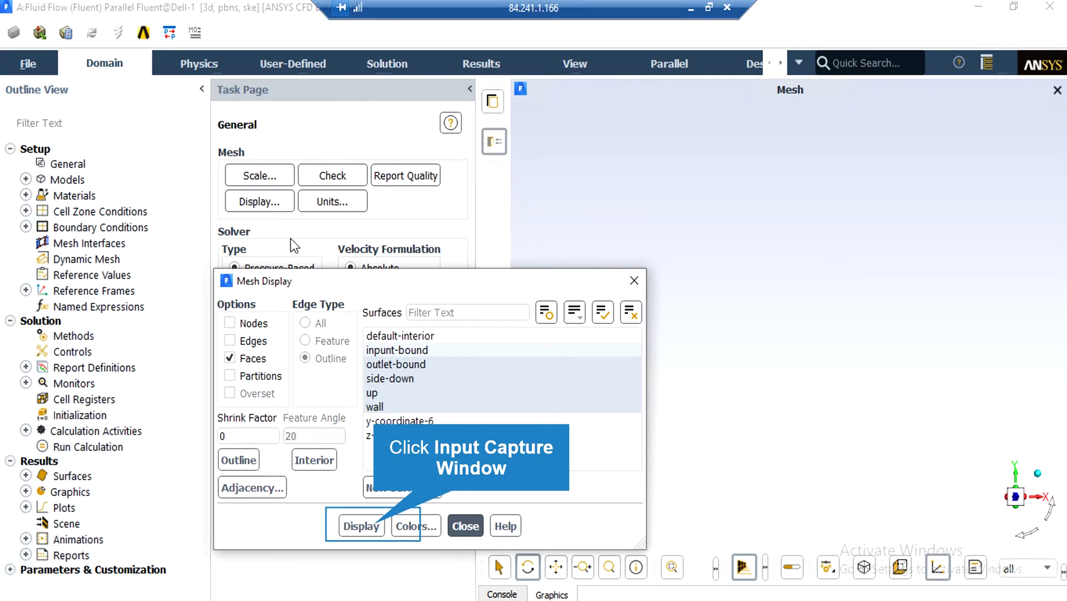
left_click(373, 524)
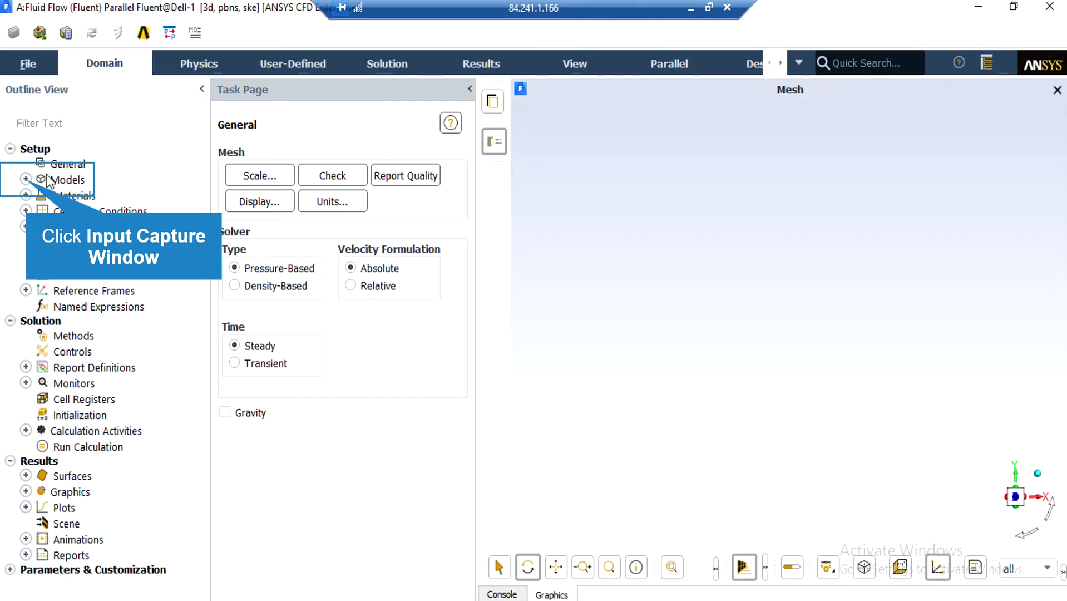
Open the viscous model settings to examine the turbulence model.
left_click(26, 179)
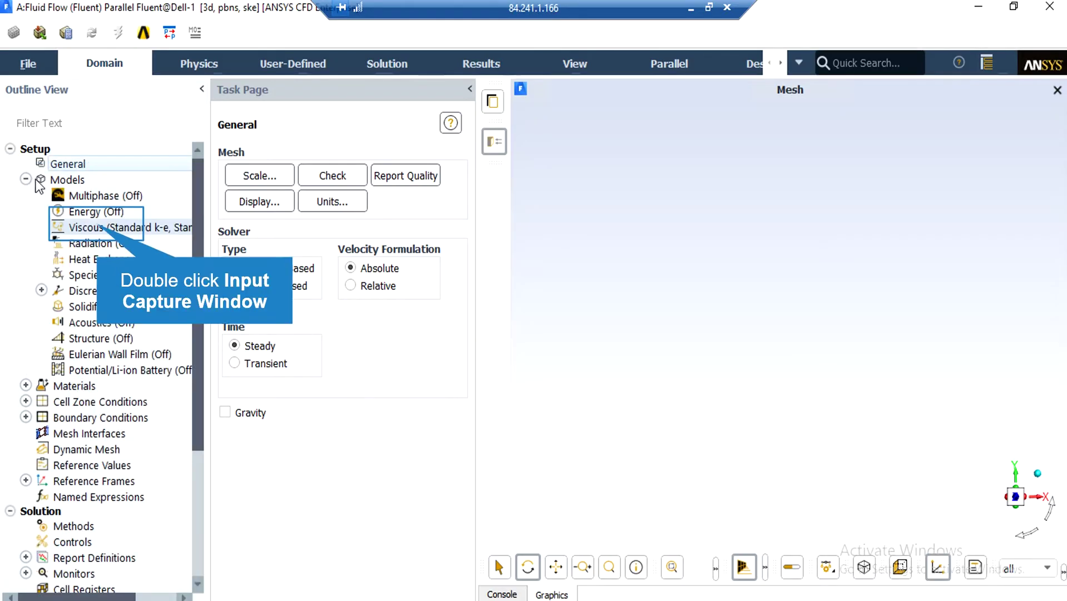
double_click(98, 227)
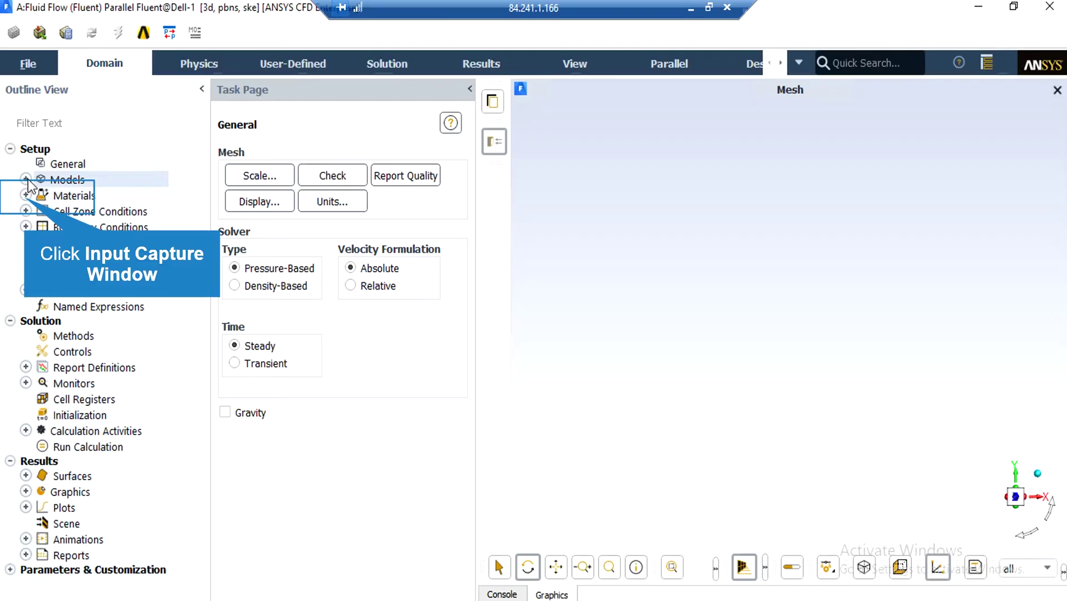
Create a new fluid material and open the Fluent material database for it.
left_click(26, 195)
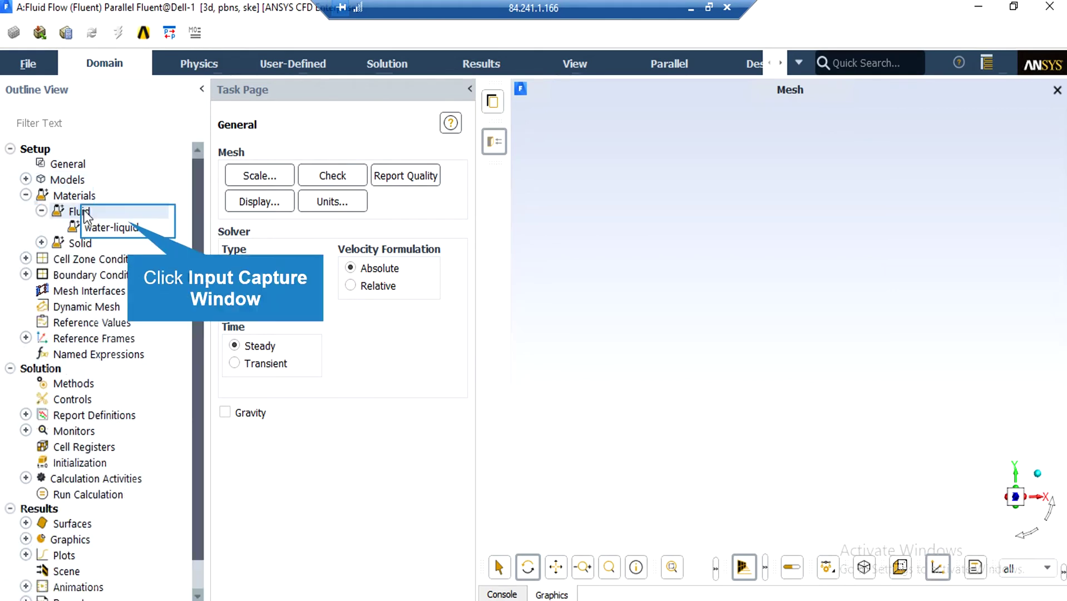
left_click(129, 222)
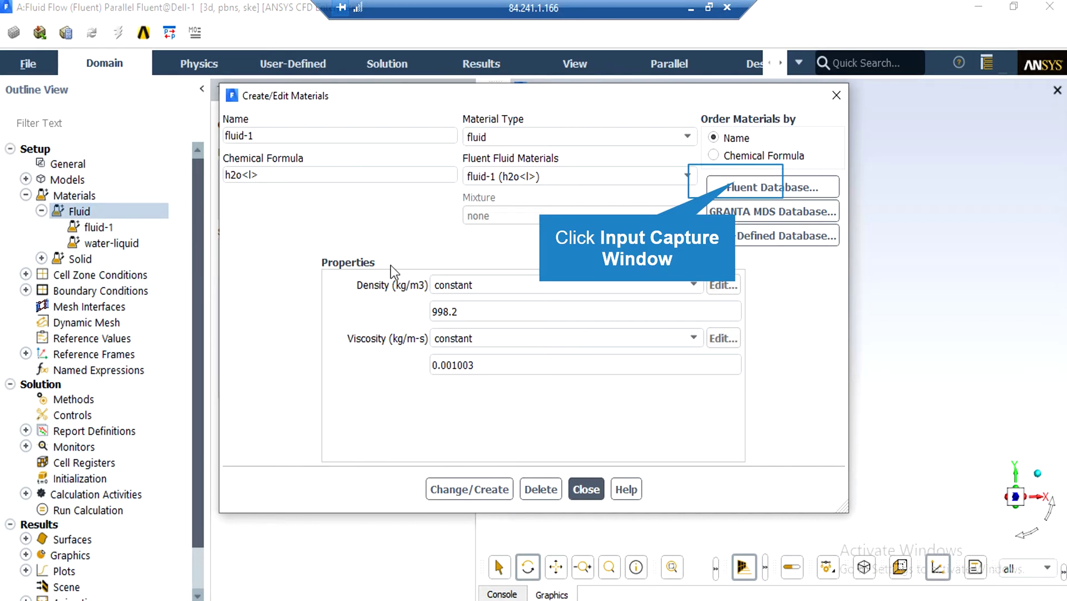
left_click(736, 184)
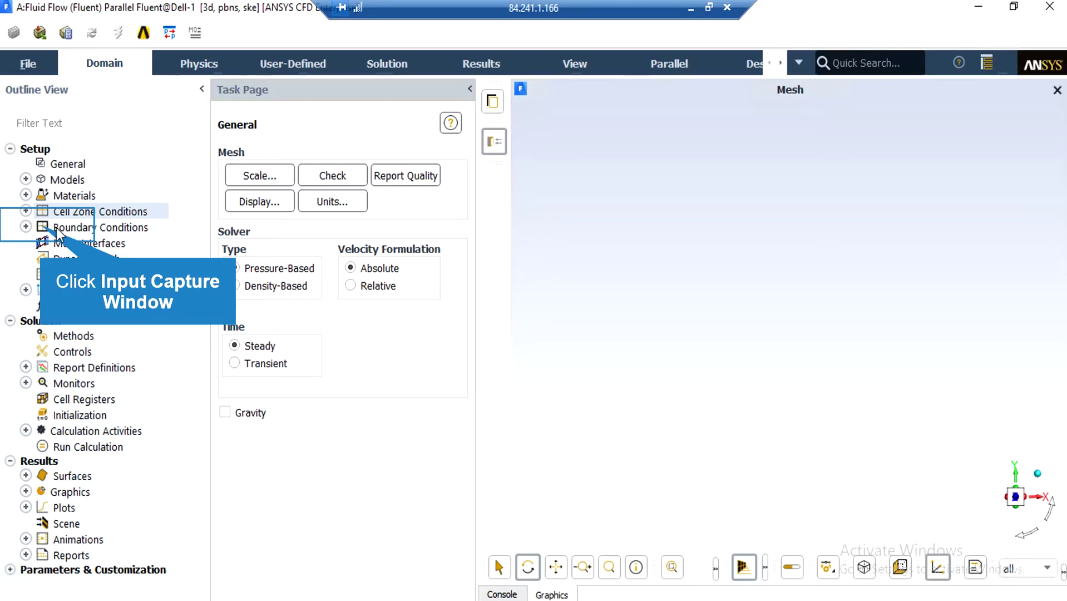
Examine the velocity inlet settings of the inpunt-bound zone in the boundary conditions.
double_click(114, 243)
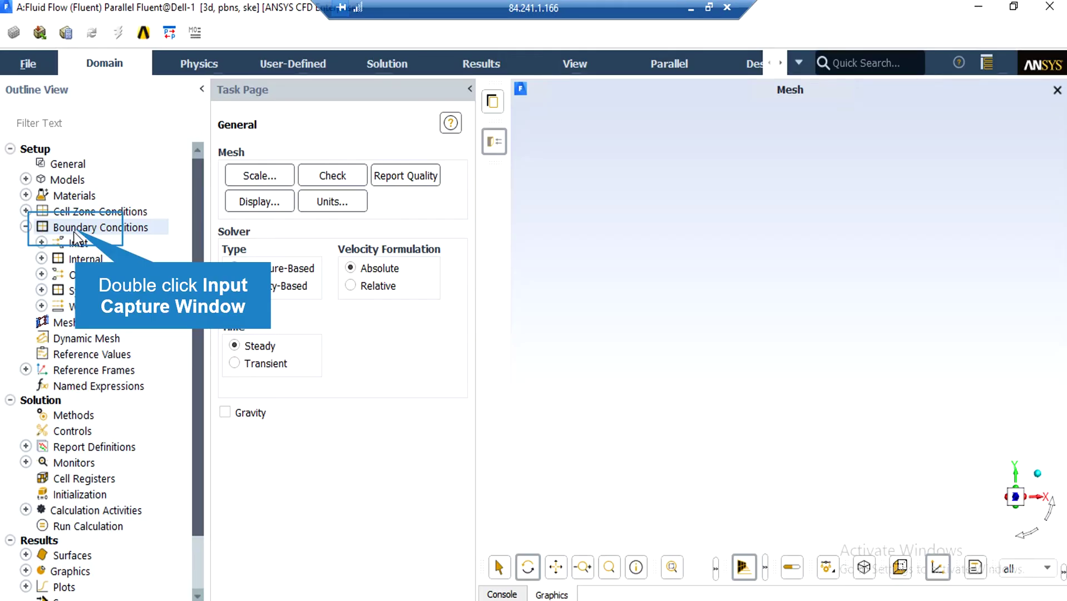
double_click(75, 236)
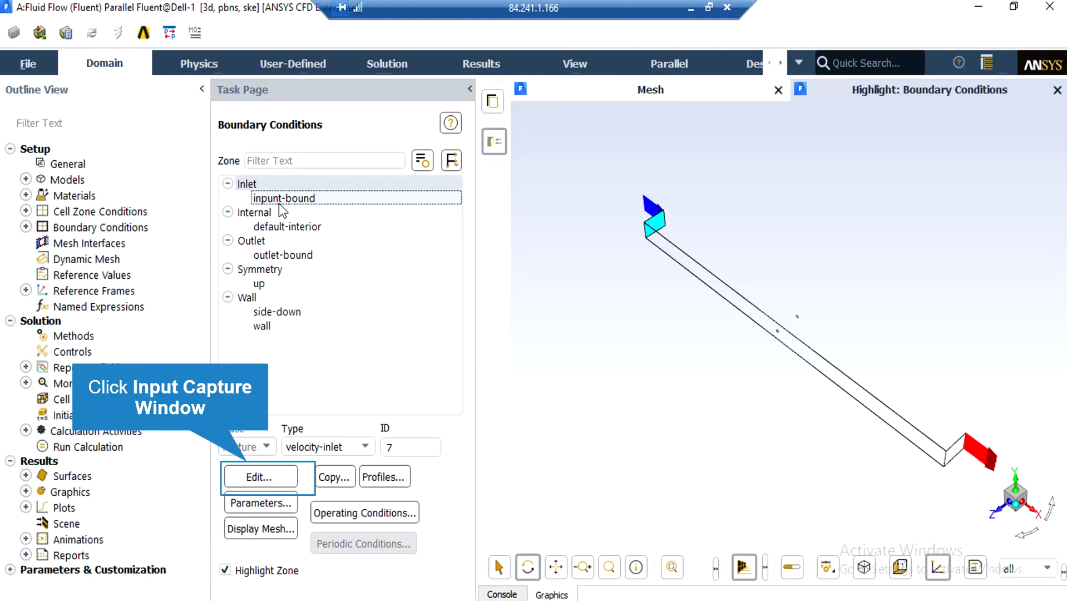
left_click(271, 484)
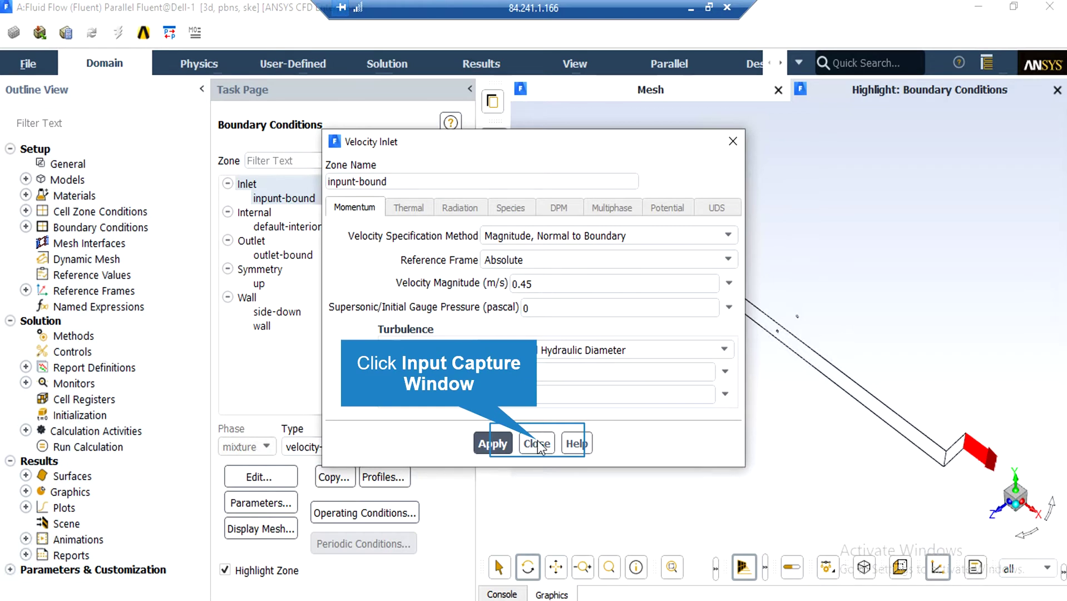
Examine the outflow settings of the outlet-bound zone and the boundary type of the up zone.
left_click(299, 256)
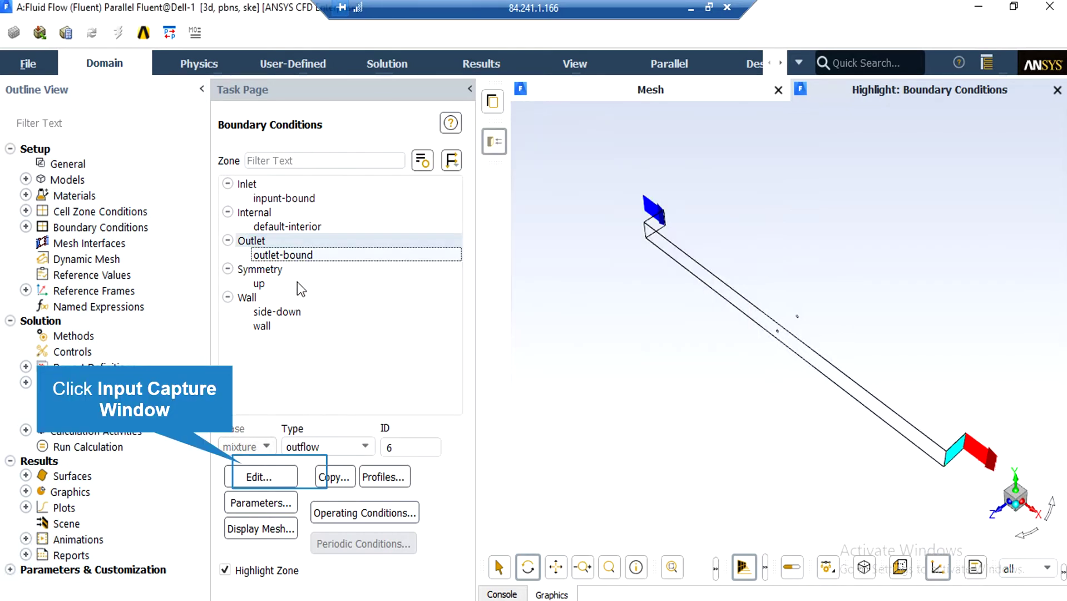
left_click(280, 471)
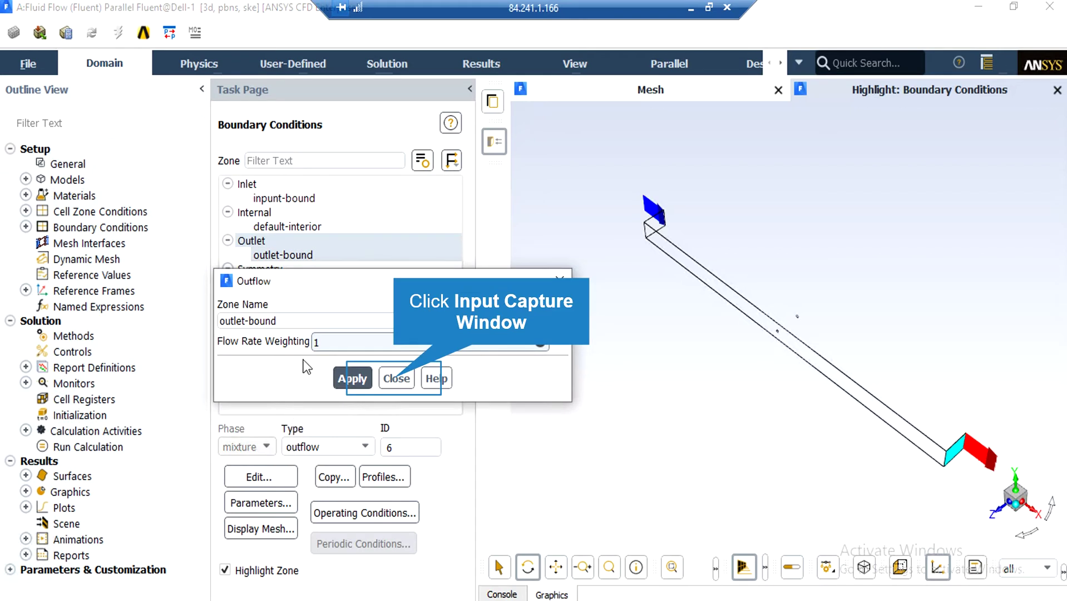
left_click(394, 378)
left_click(272, 284)
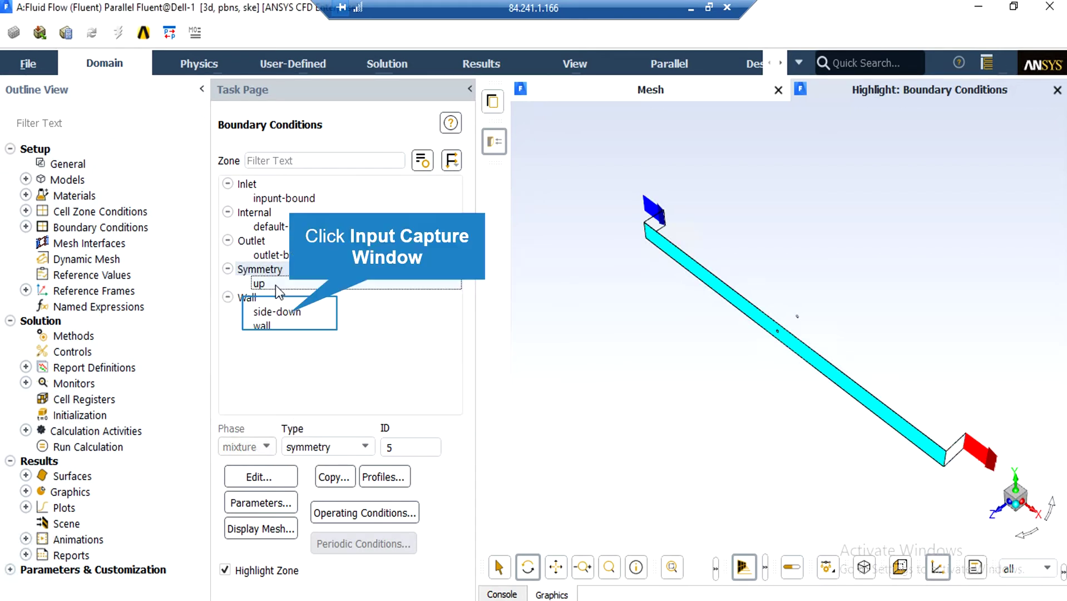
Examine the wall boundary settings of the side-down and wall zones.
left_click(291, 318)
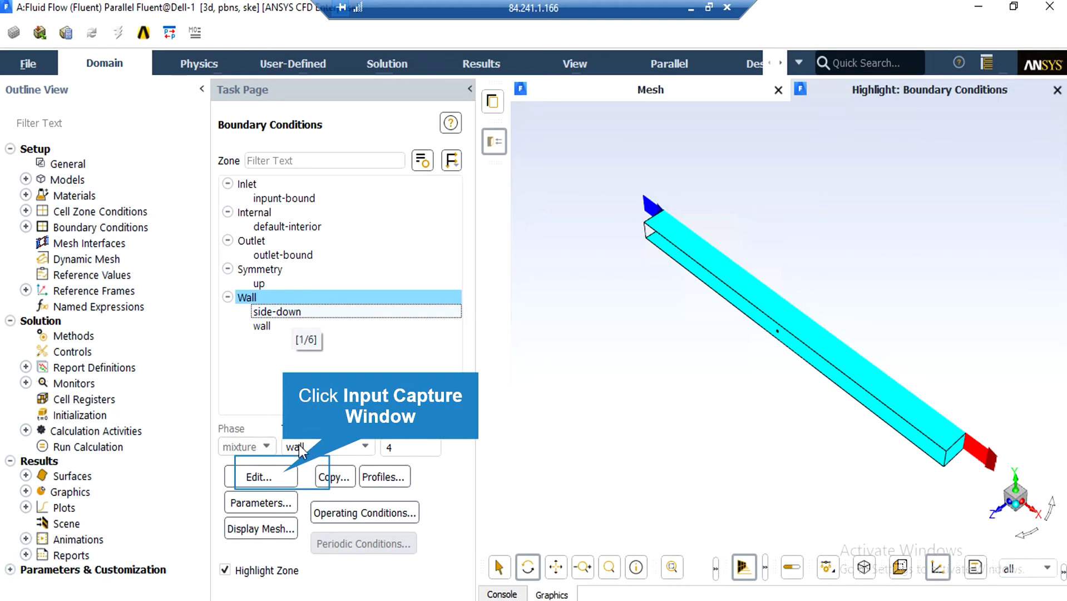
left_click(283, 474)
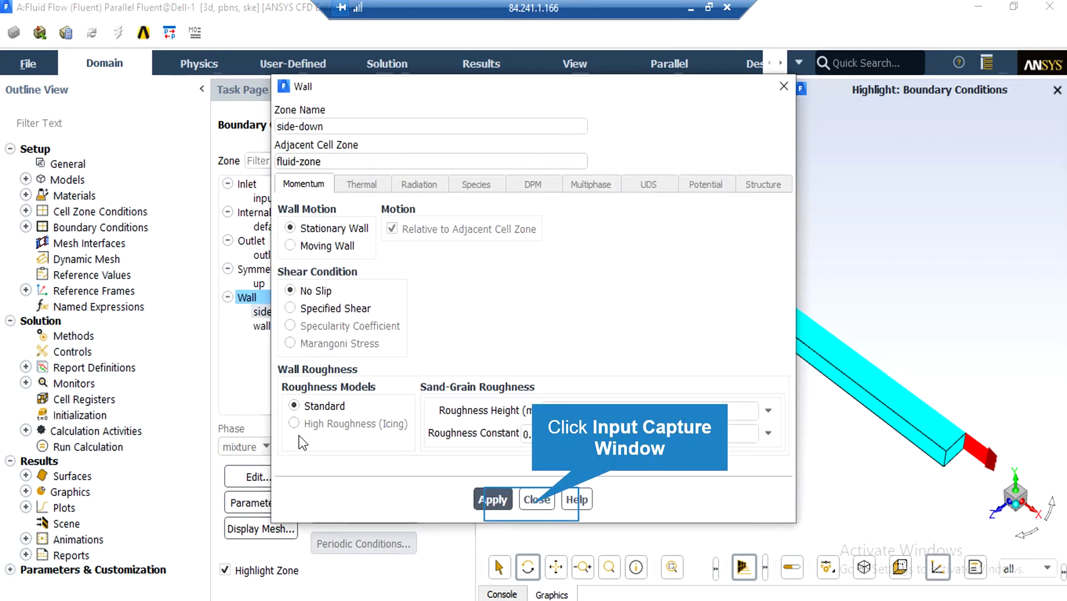
left_click(528, 501)
left_click(282, 326)
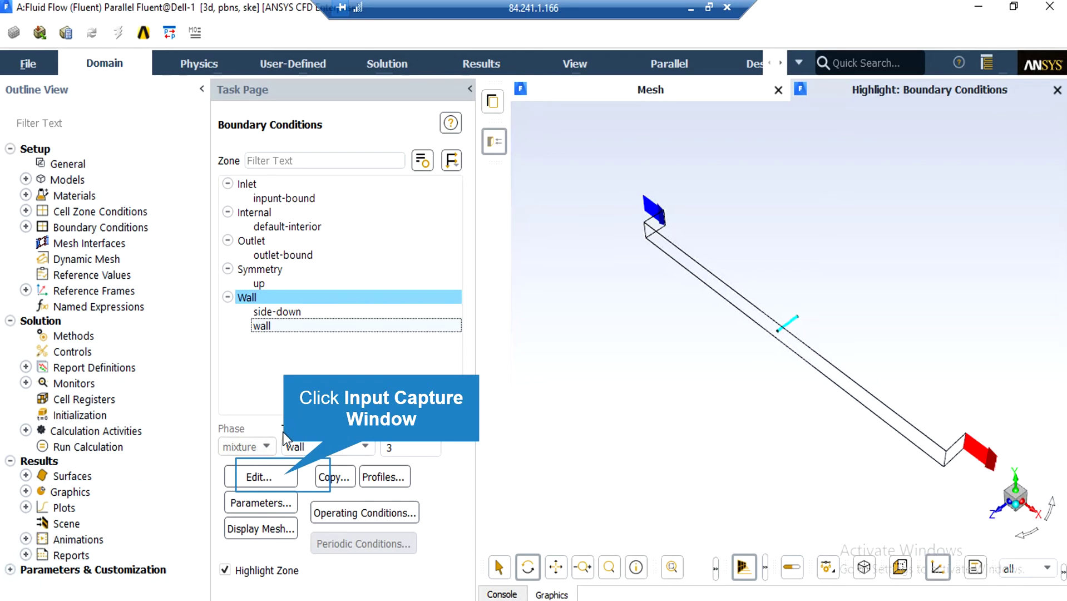
left_click(284, 476)
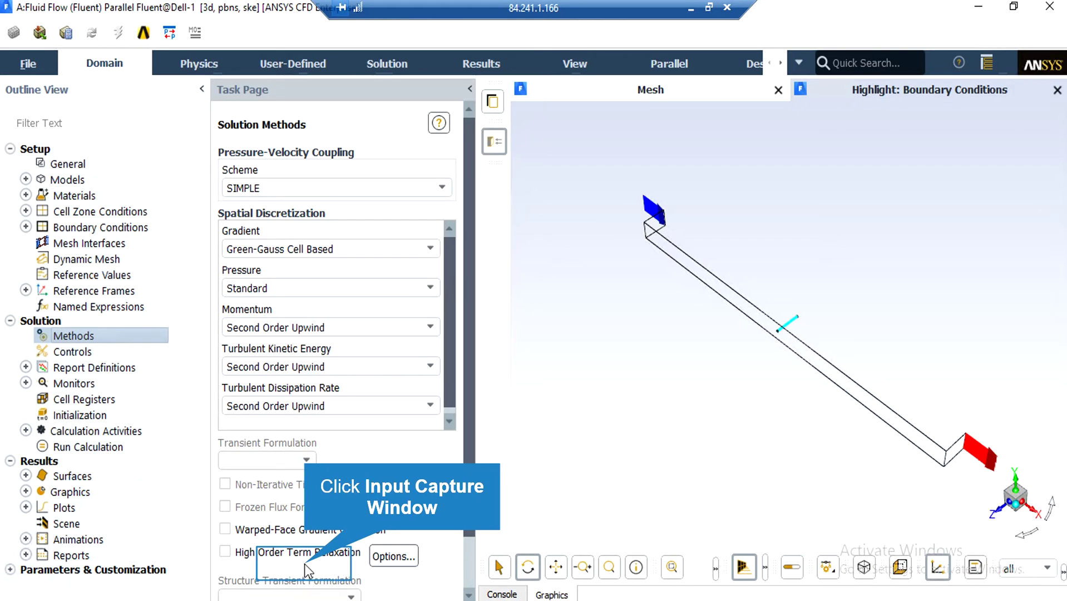
Examine the solution methods and the under-relaxation factors in the solution controls.
left_click(305, 563)
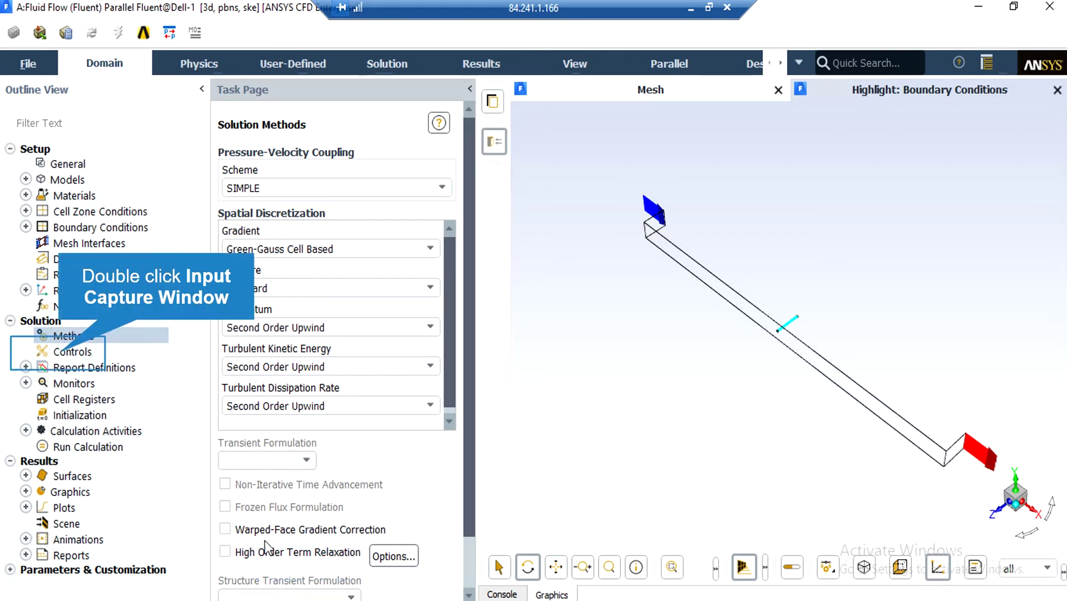
double_click(58, 354)
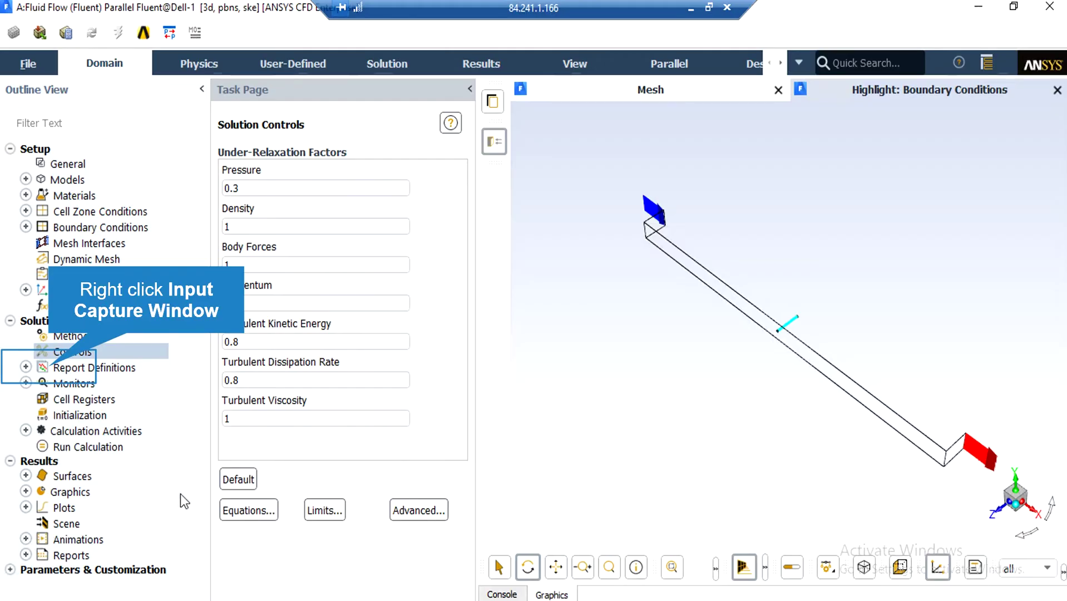
right_click(40, 369)
mouse_move(159, 471)
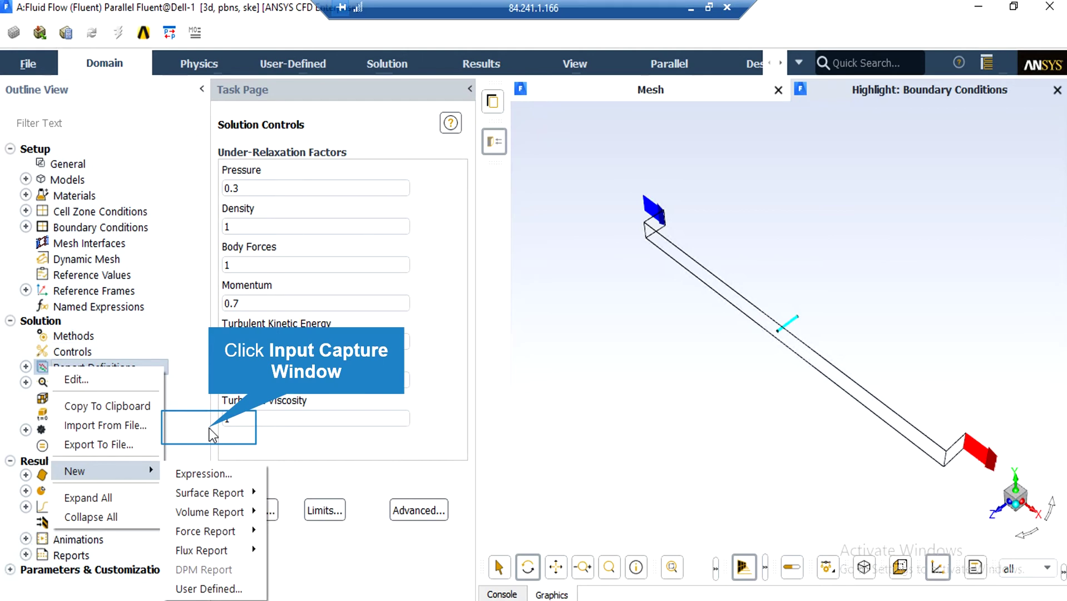
left_click(212, 433)
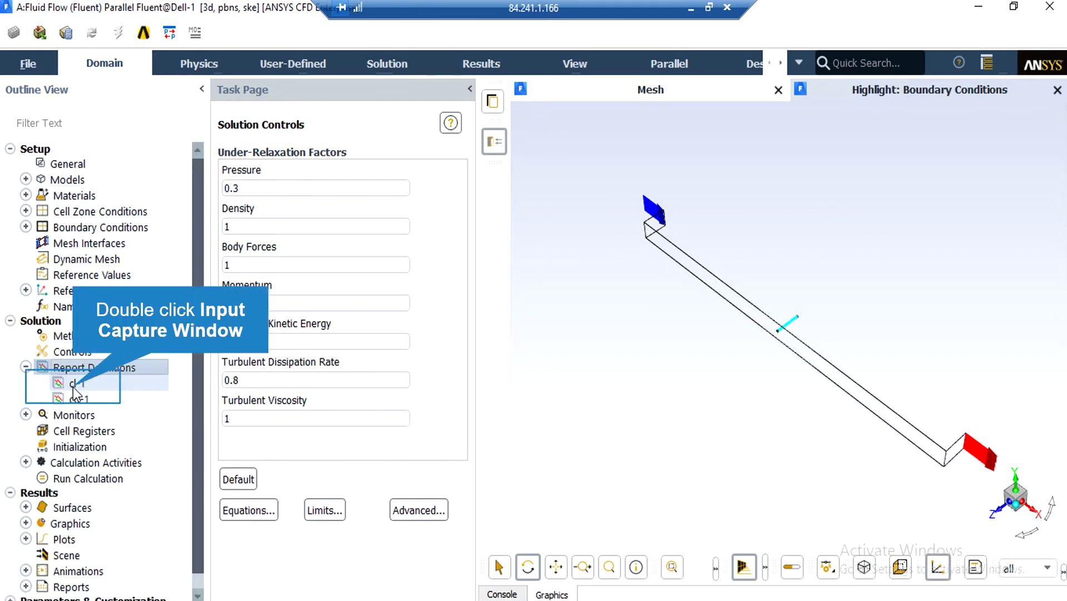
Examine the cl-1 lift and cd-1 drag report definitions without changing them.
double_click(76, 383)
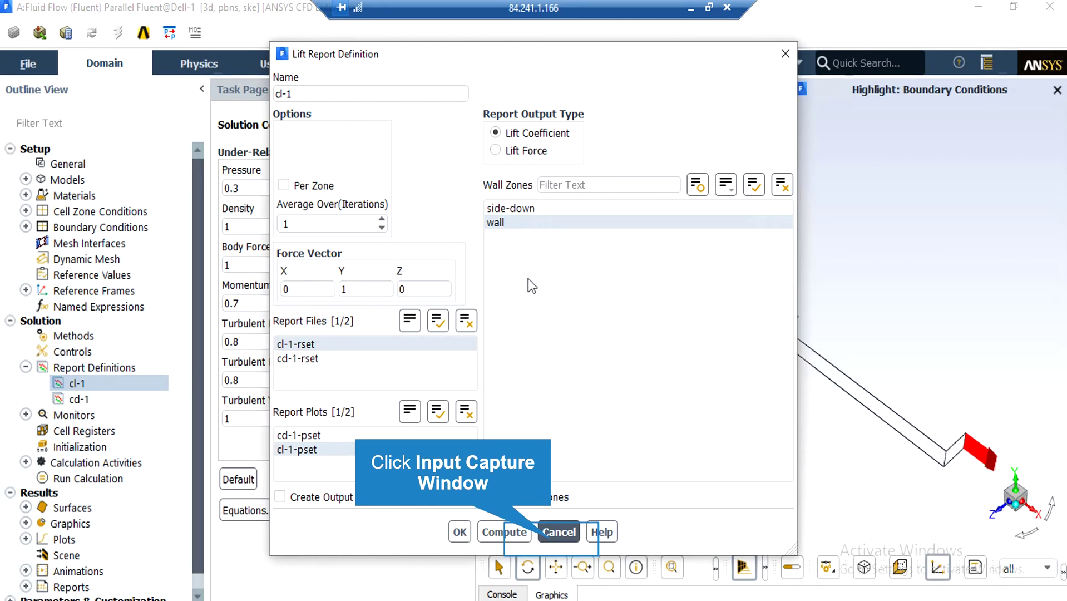
left_click(551, 531)
double_click(89, 398)
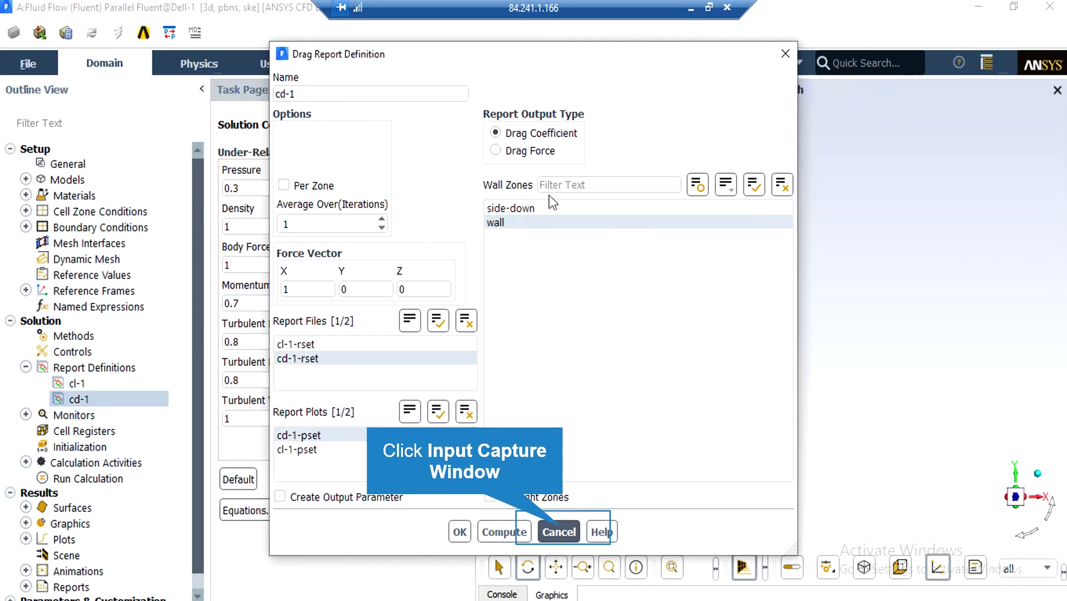
left_click(564, 530)
right_click(89, 367)
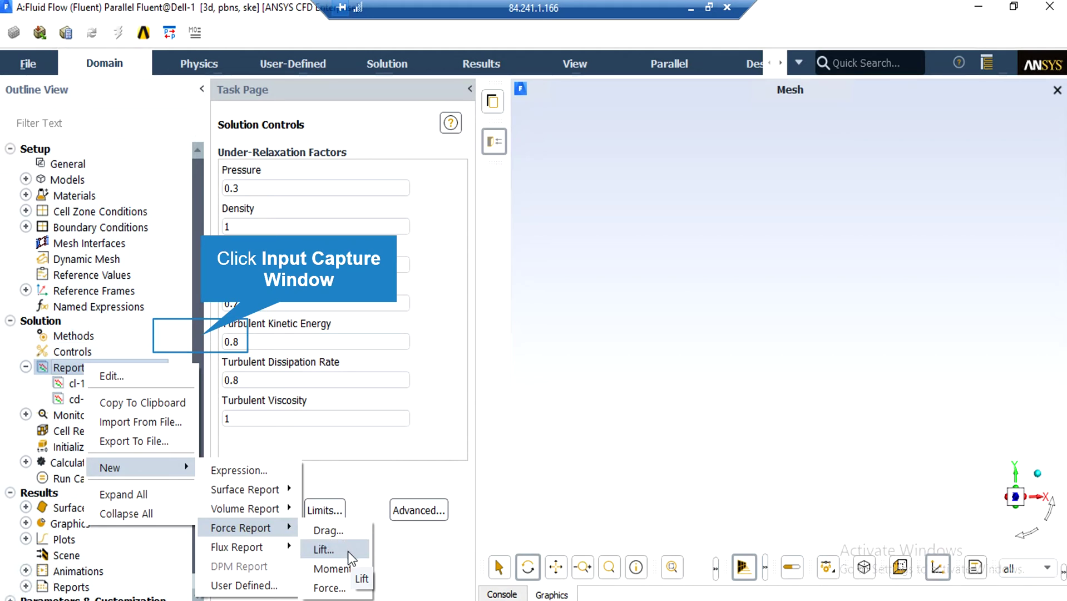
left_click(201, 336)
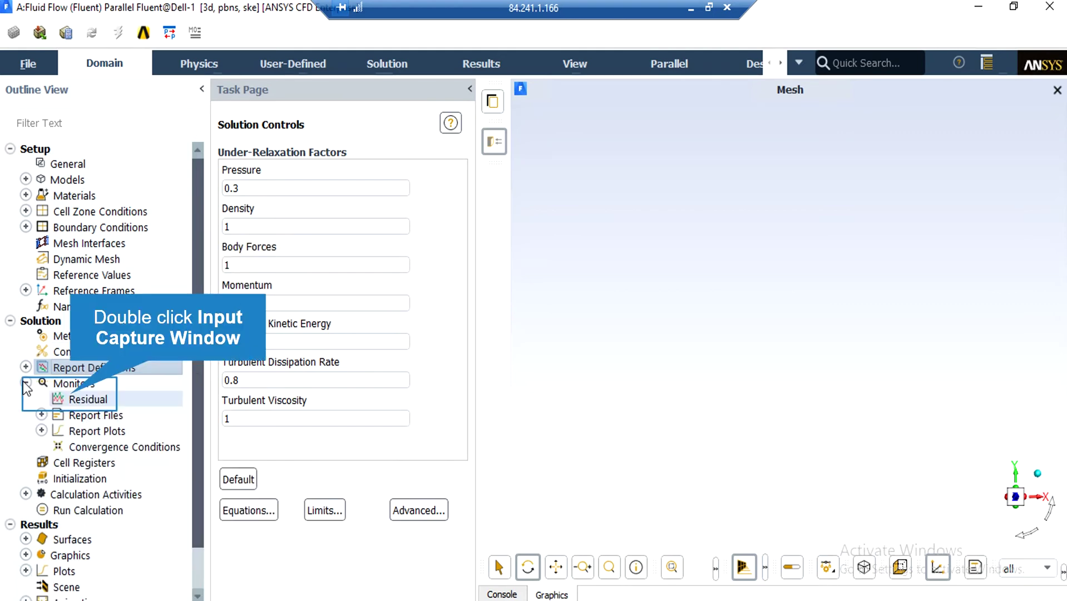
Examine the residual monitor settings and open the run calculation settings.
double_click(87, 398)
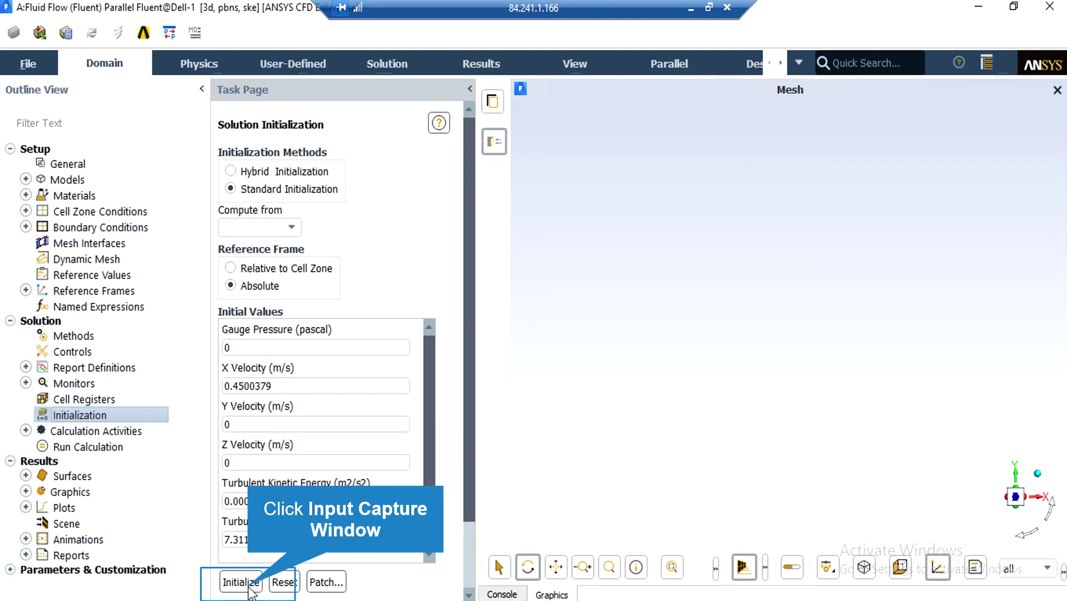
left_click(109, 447)
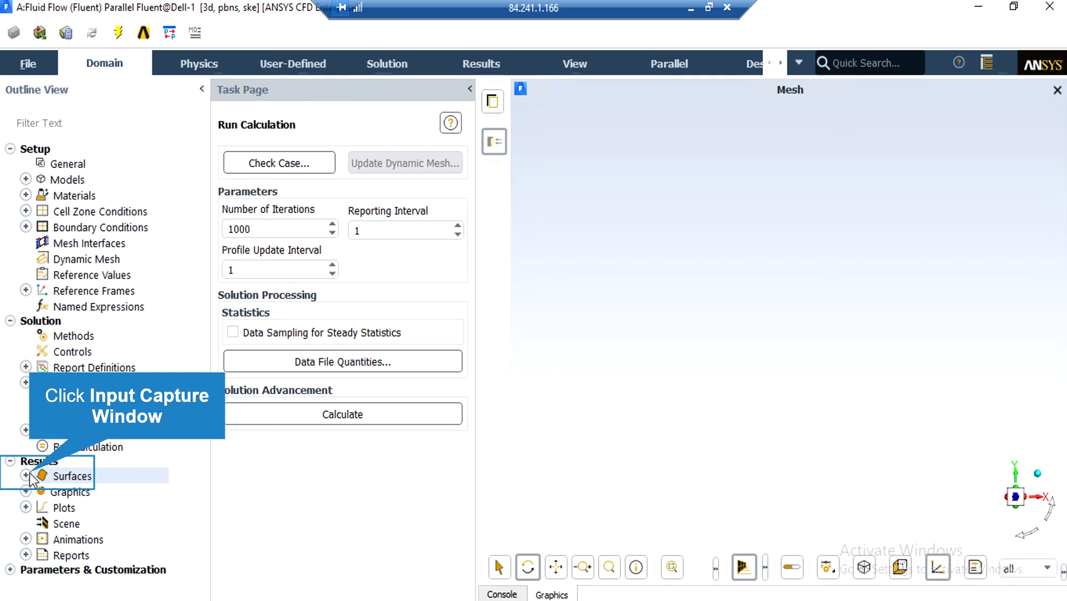
Create an iso-surface of constant mesh Z-Coordinate at an iso-value of 0.2 m.
right_click(82, 476)
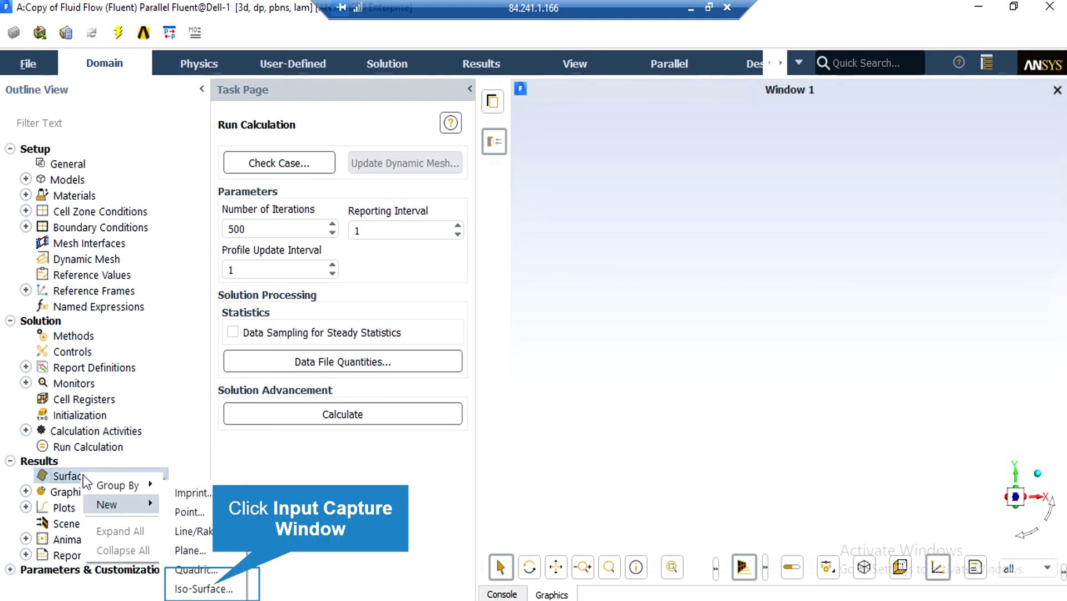
left_click(216, 588)
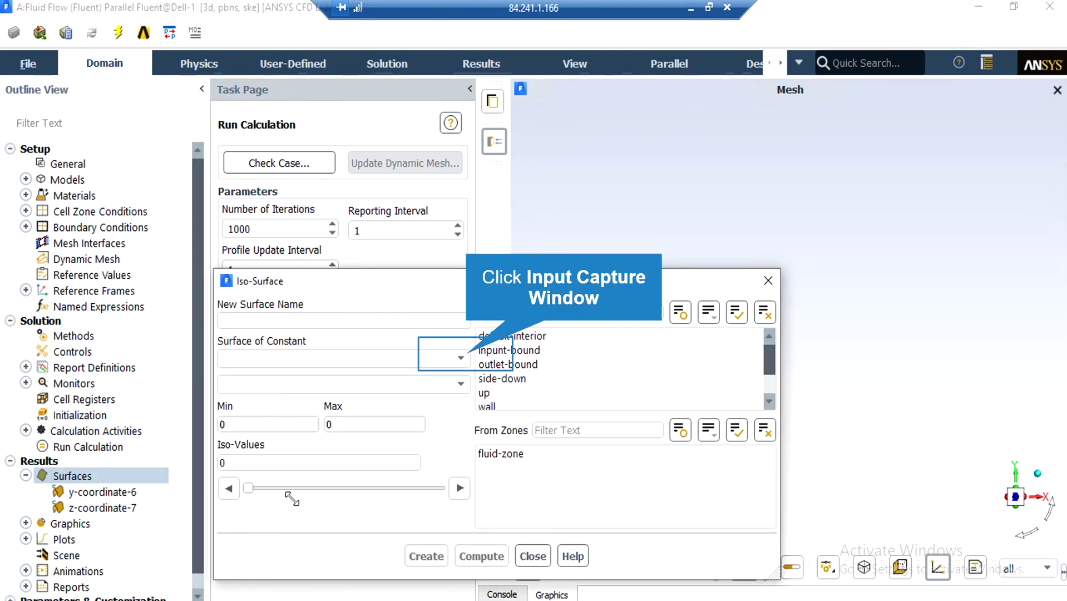
left_click(461, 357)
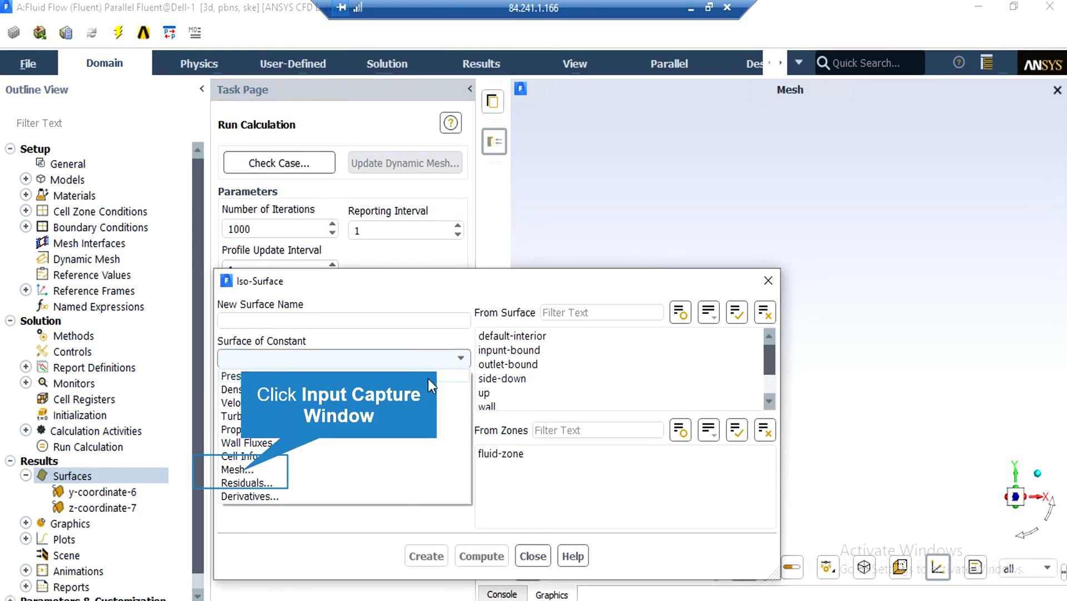
left_click(239, 469)
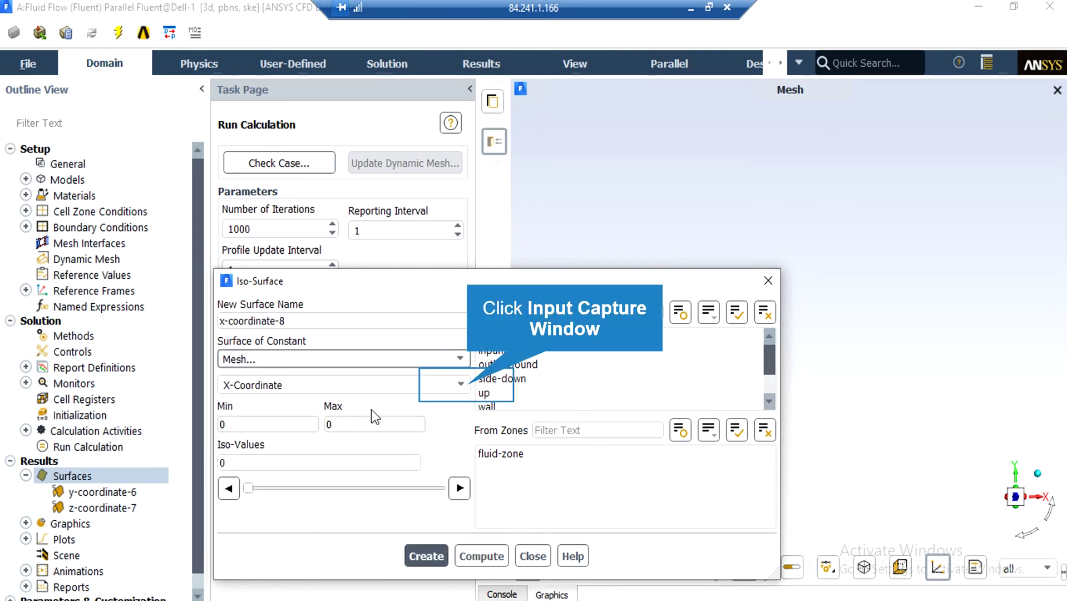
left_click(460, 384)
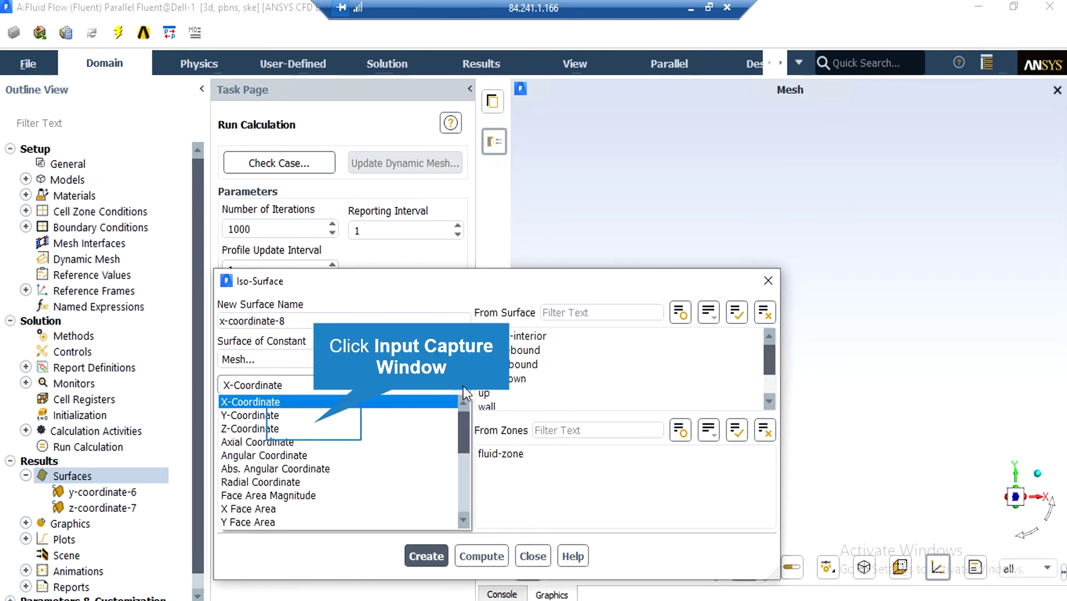
left_click(324, 427)
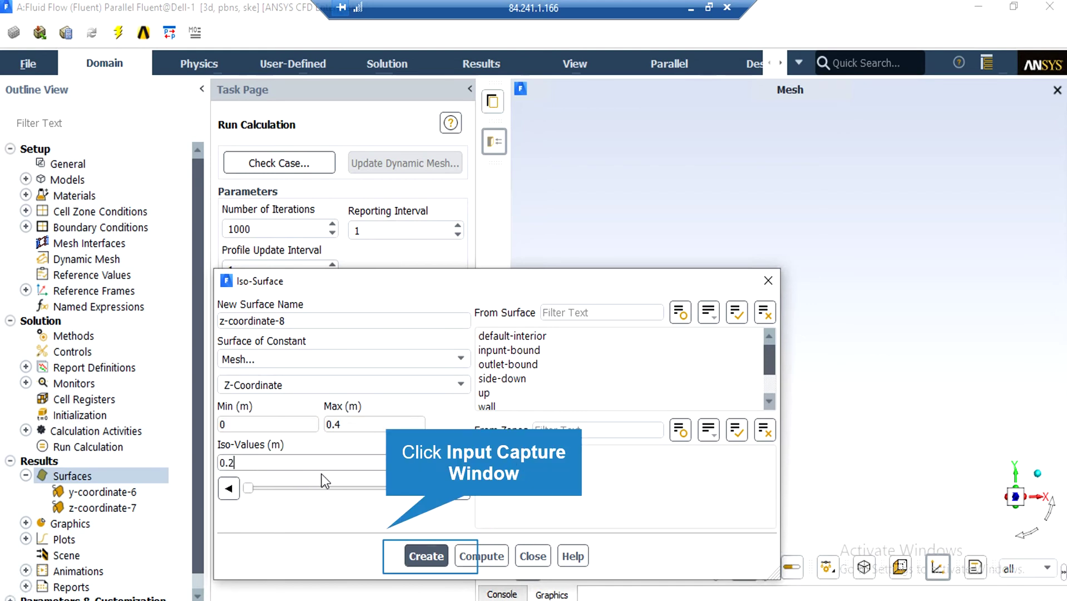
left_click(426, 555)
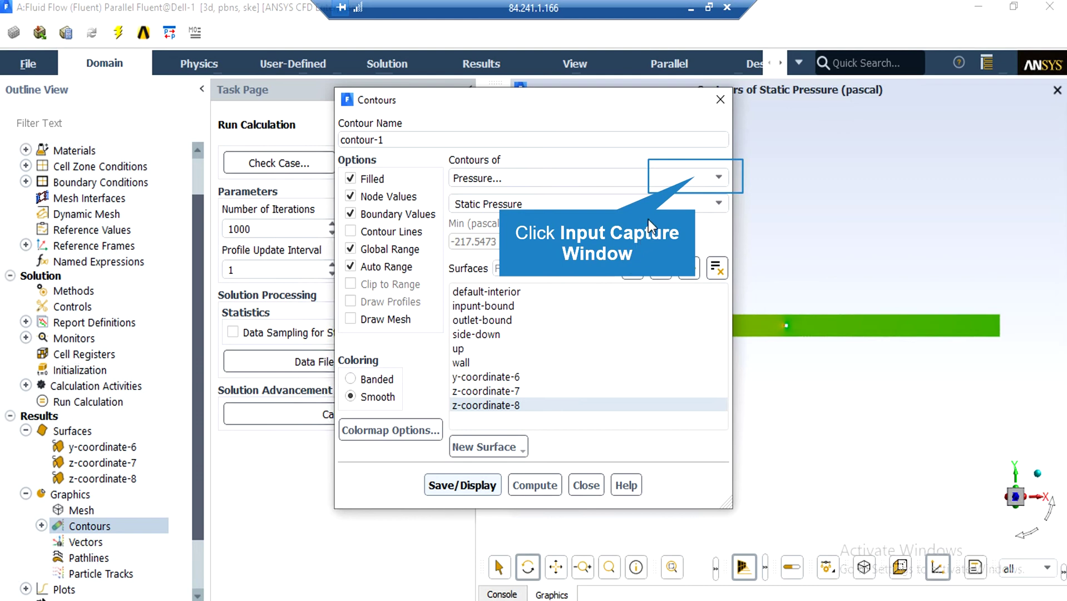
Set the contour-1 plot on the z-coordinate-8 surface to use the Velocity category.
left_click(692, 177)
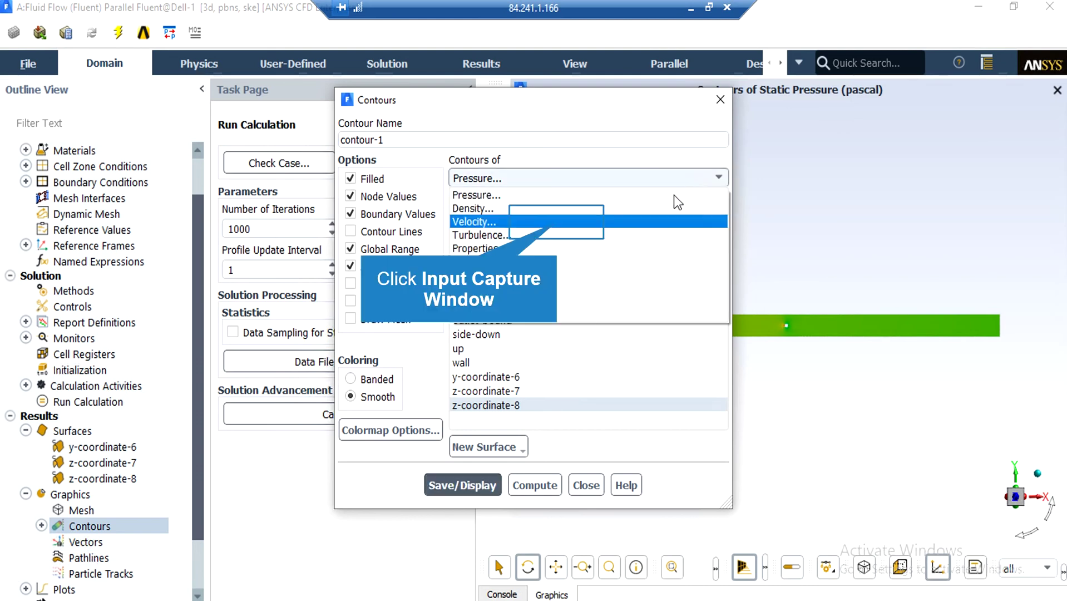
left_click(560, 222)
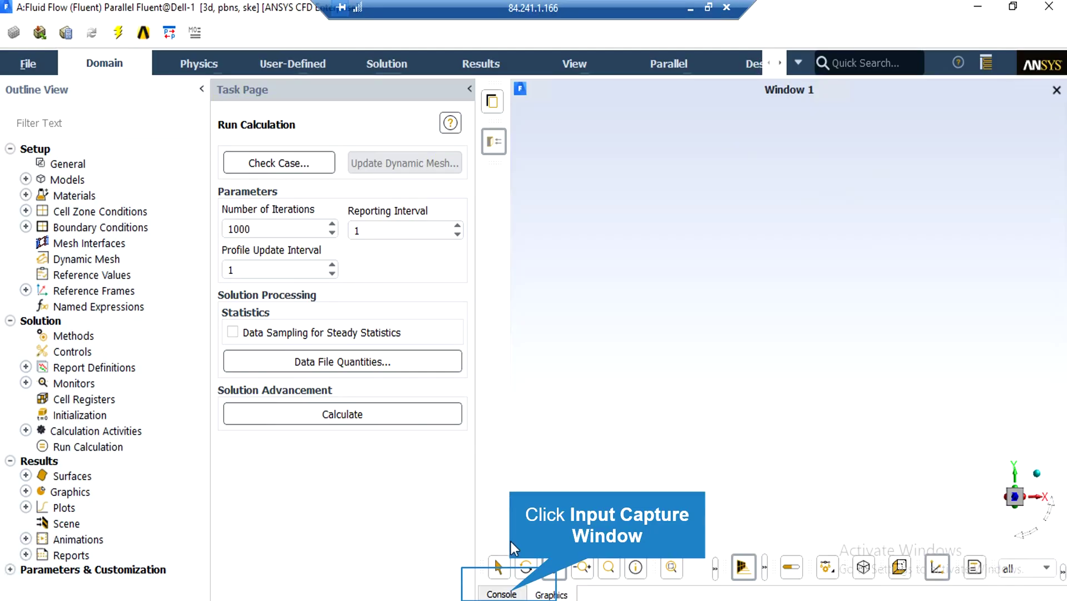
Compute the cl-1 lift coefficient and the cd-1 drag coefficient for the wall zone, with the console output shown.
left_click(502, 593)
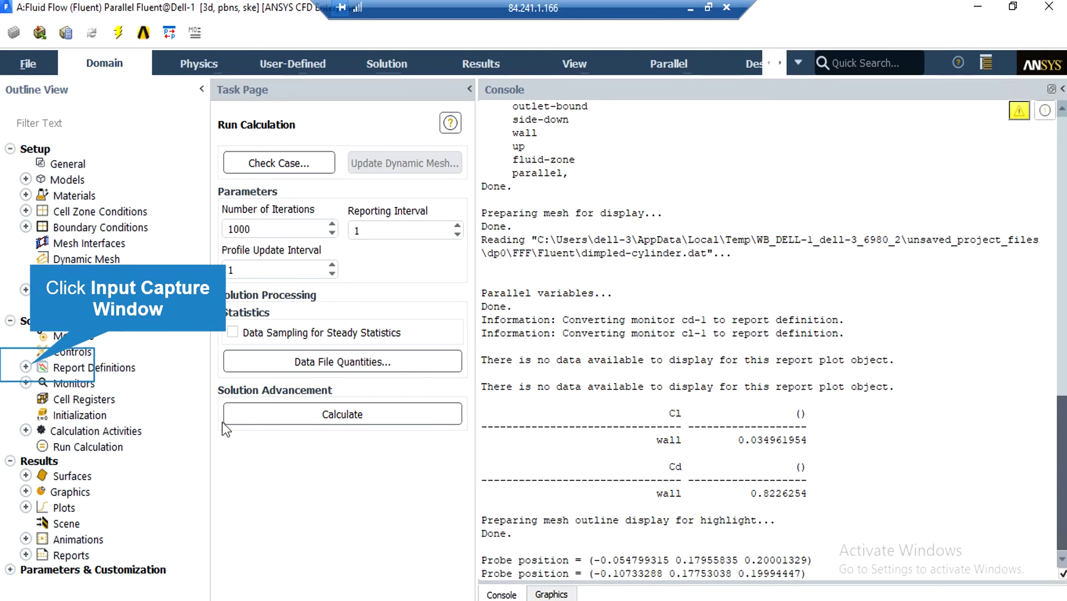
left_click(28, 367)
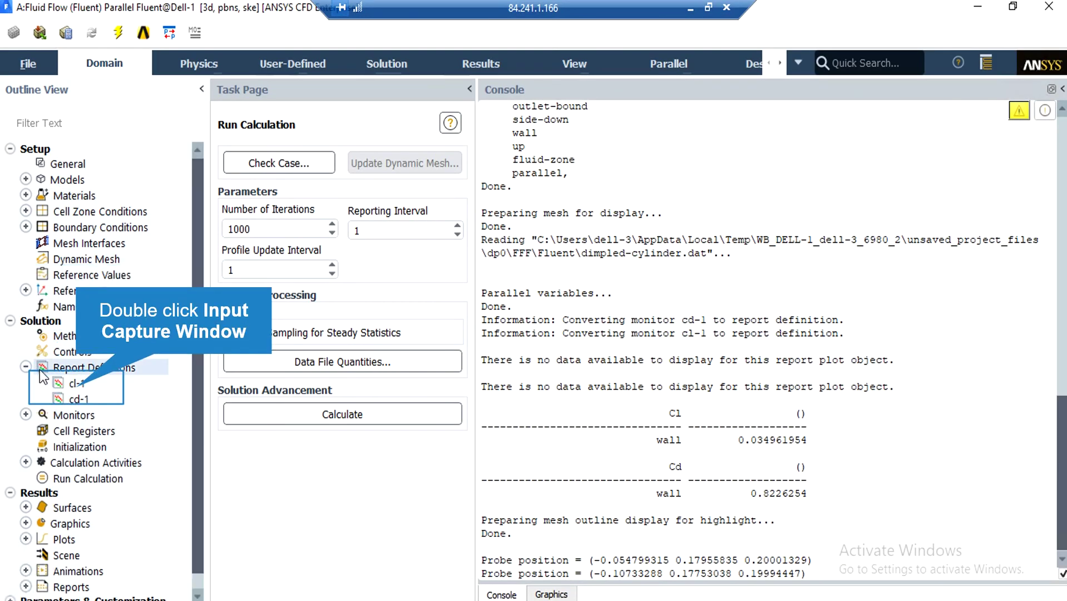
double_click(77, 389)
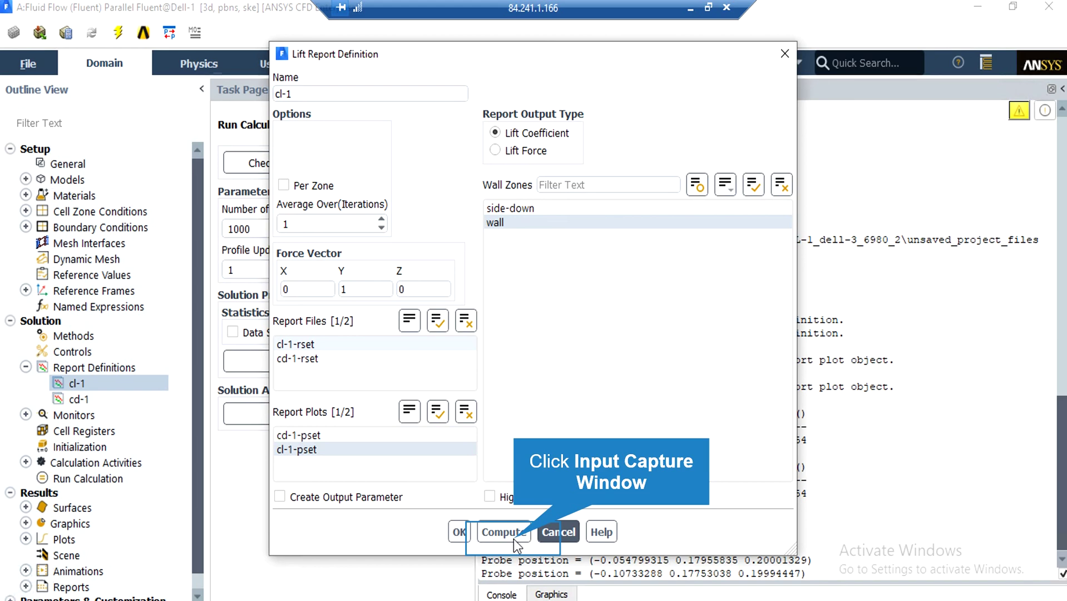
left_click(502, 531)
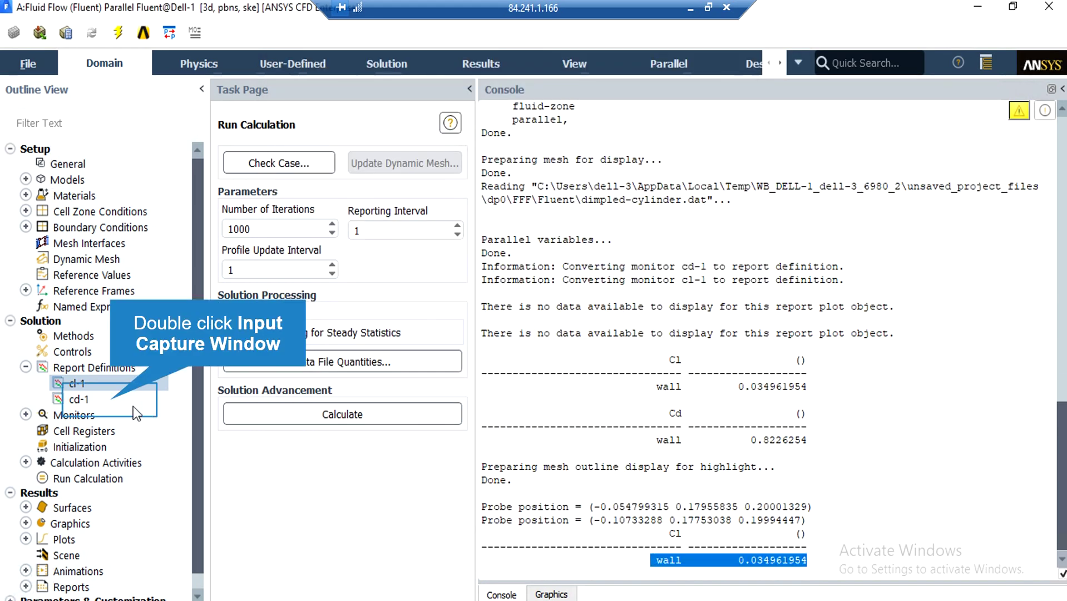
double_click(111, 400)
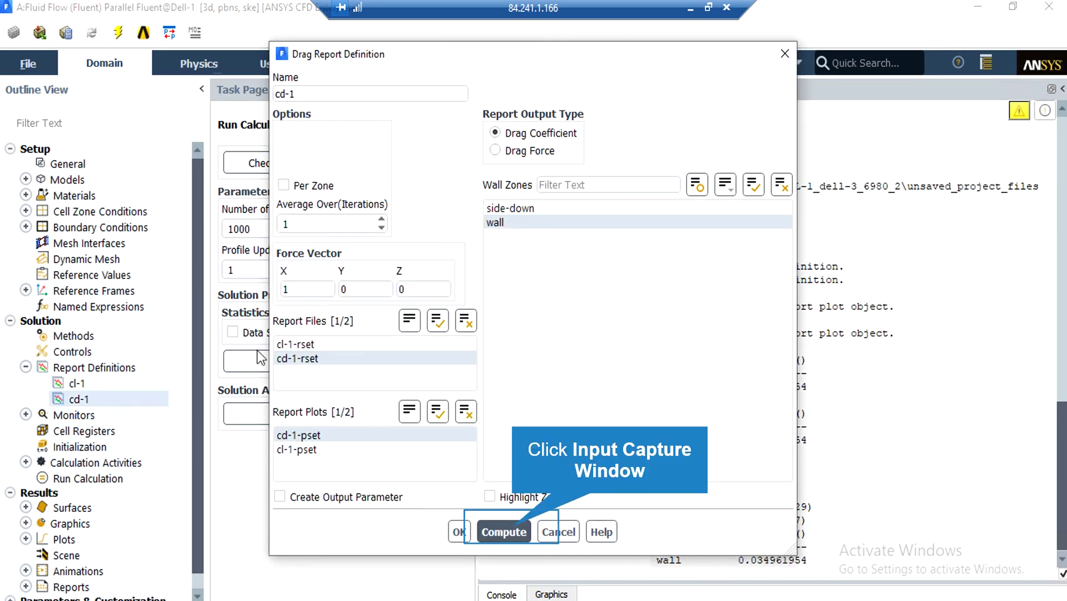
left_click(503, 531)
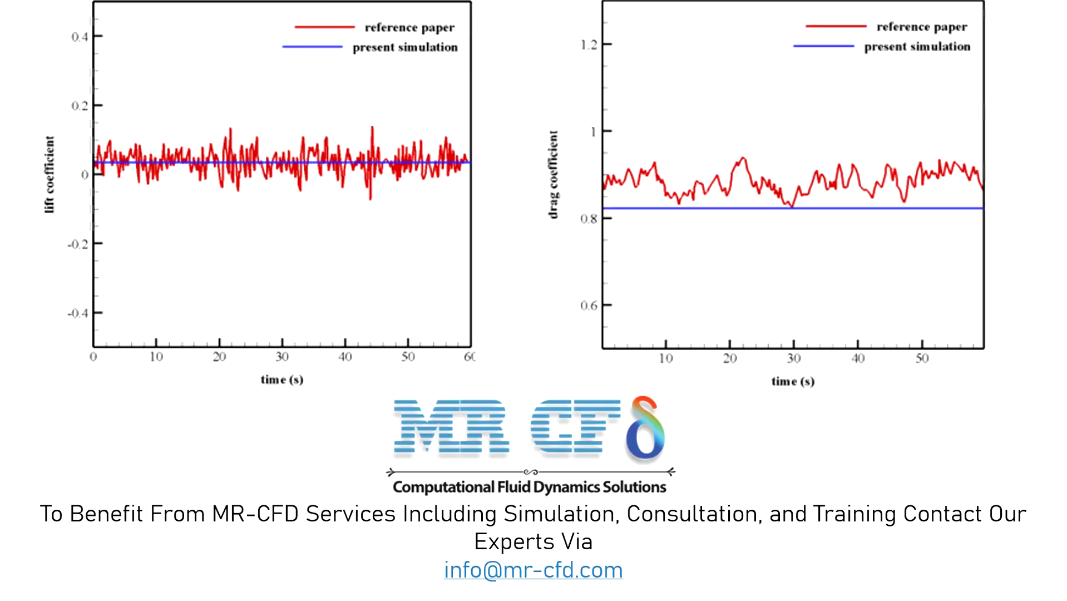